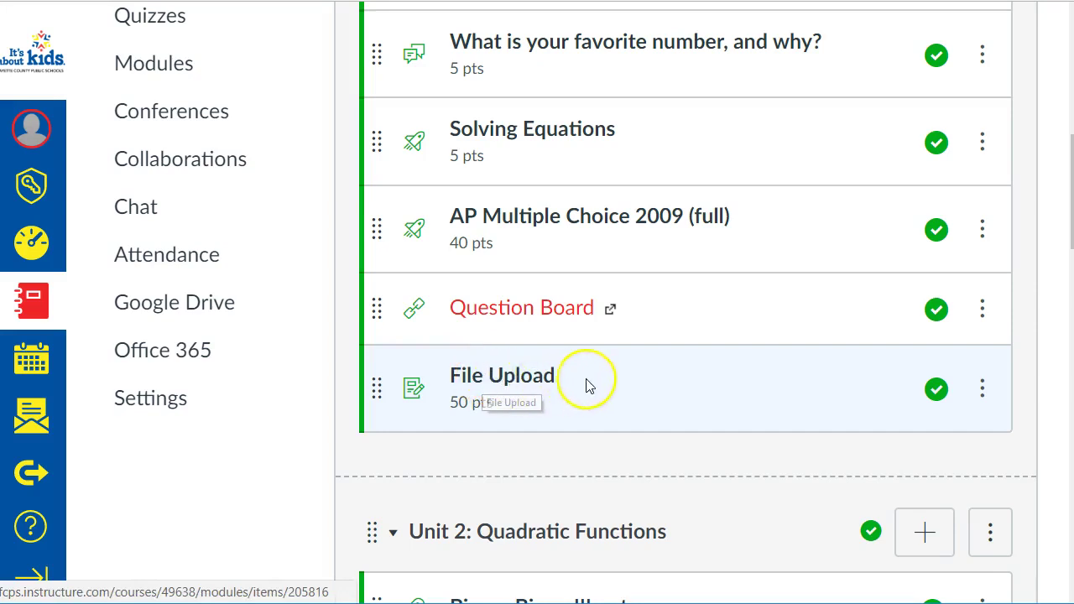
# Open the File Upload assignment and start a new rubric from its page
pyautogui.click(482, 382)
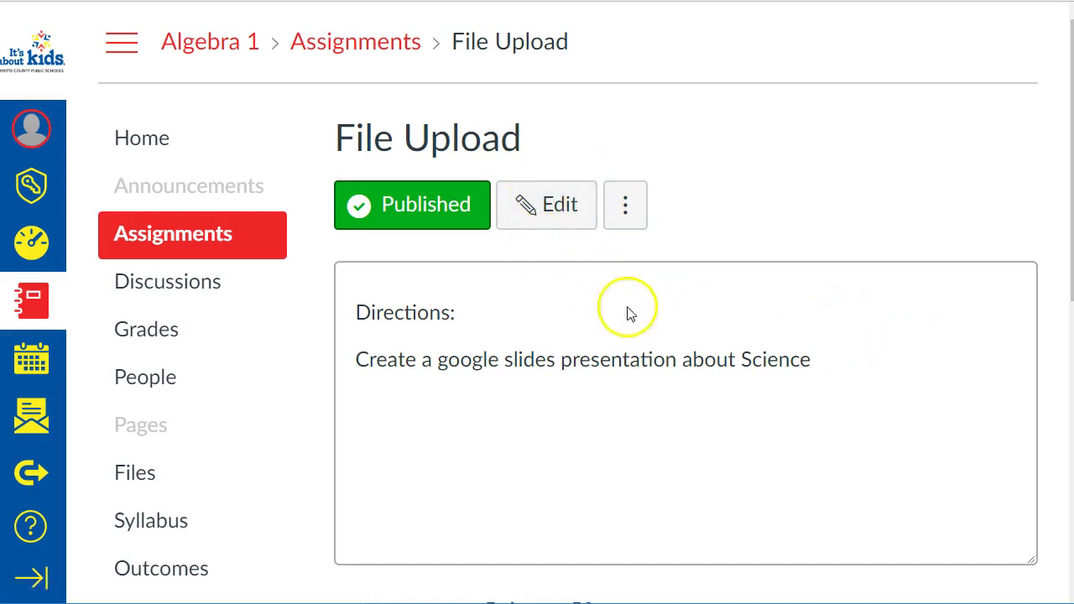
pyautogui.scroll(-6, 686, 388)
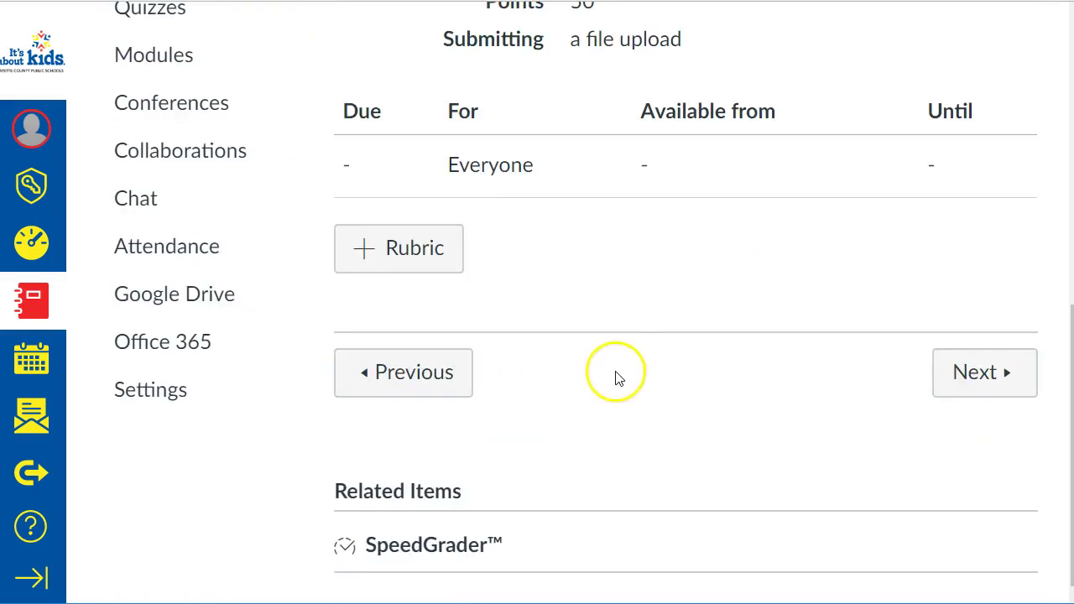
pyautogui.click(423, 259)
# Turn on 'Use this rubric for assignment grading' for the new rubric
pyautogui.scroll(-3, 576, 220)
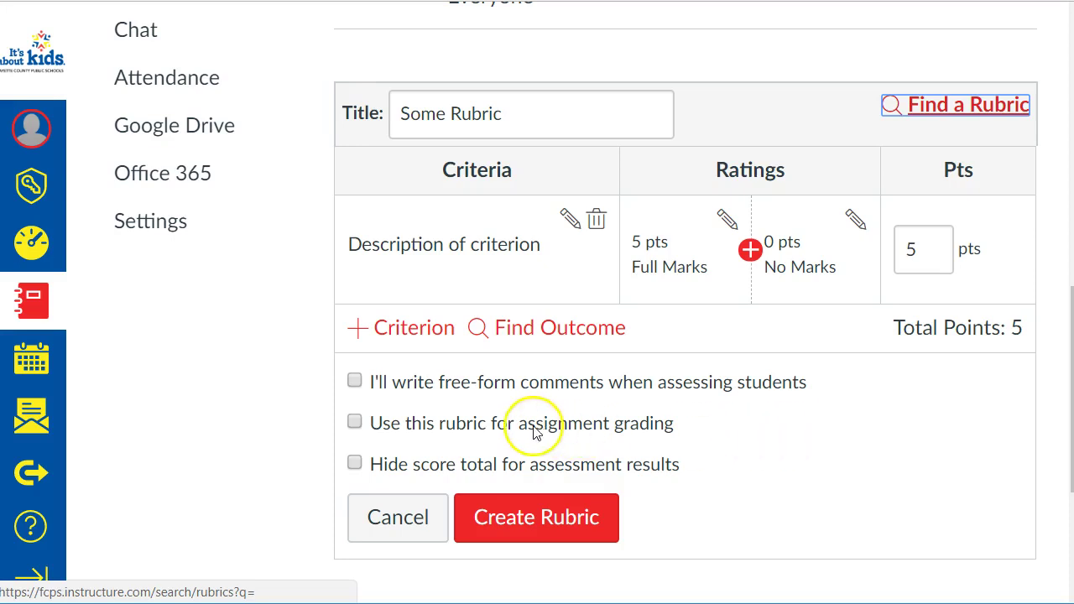
pyautogui.click(355, 424)
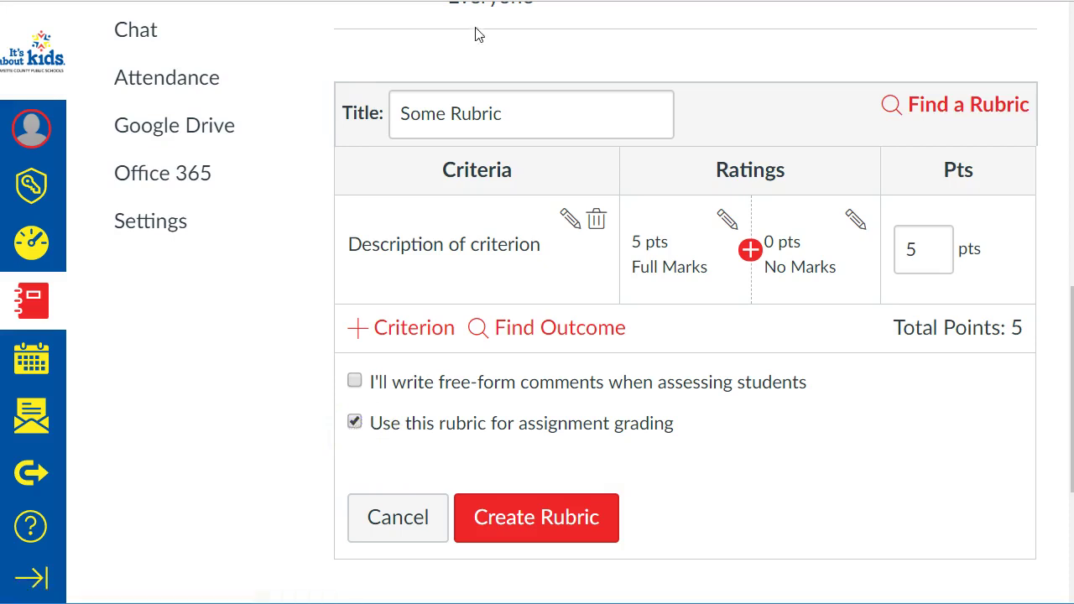
pyautogui.click(356, 429)
pyautogui.click(357, 431)
# Replace the 'Some Rubric' title with 'Essay Rubric'
pyautogui.moveTo(542, 125); pyautogui.dragTo(400, 119)
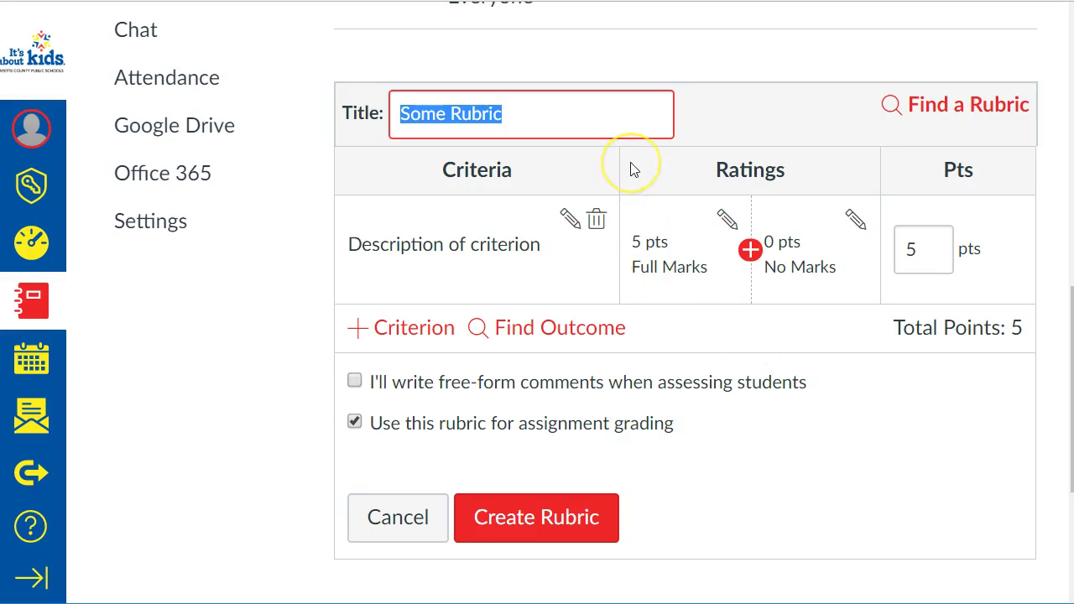
pyautogui.write('Essay')
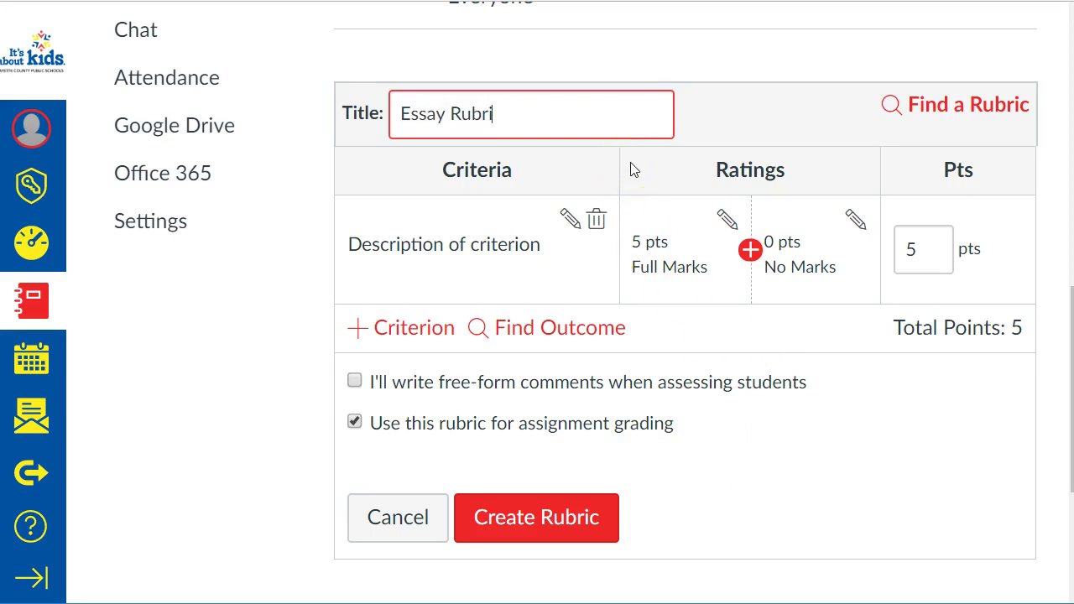
pyautogui.click(856, 453)
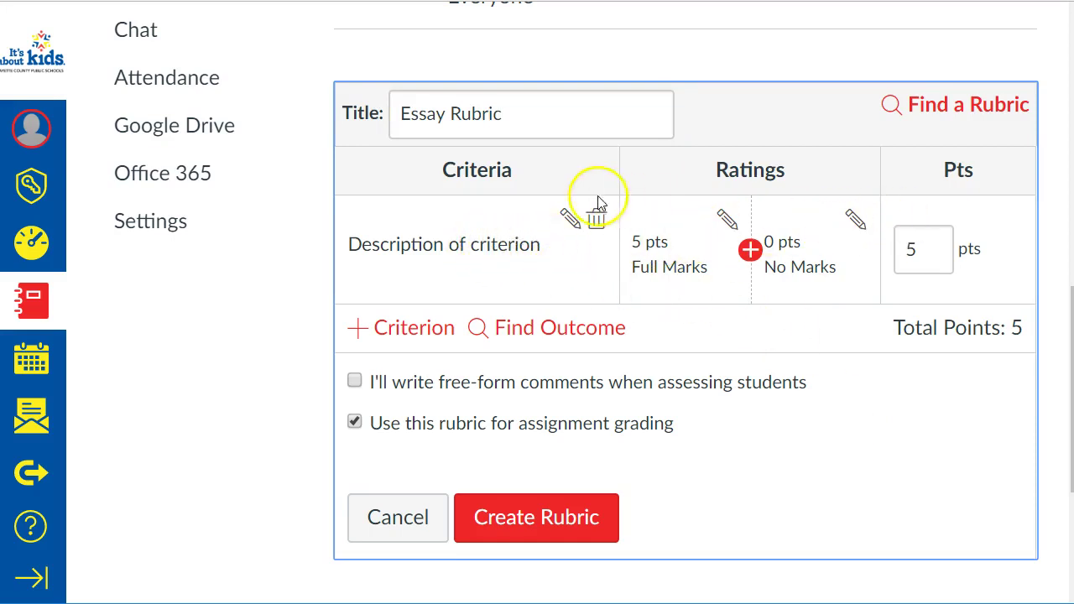
# Rename the first criterion to 'Voice' and open its 5-point rating for editing
pyautogui.click(568, 222)
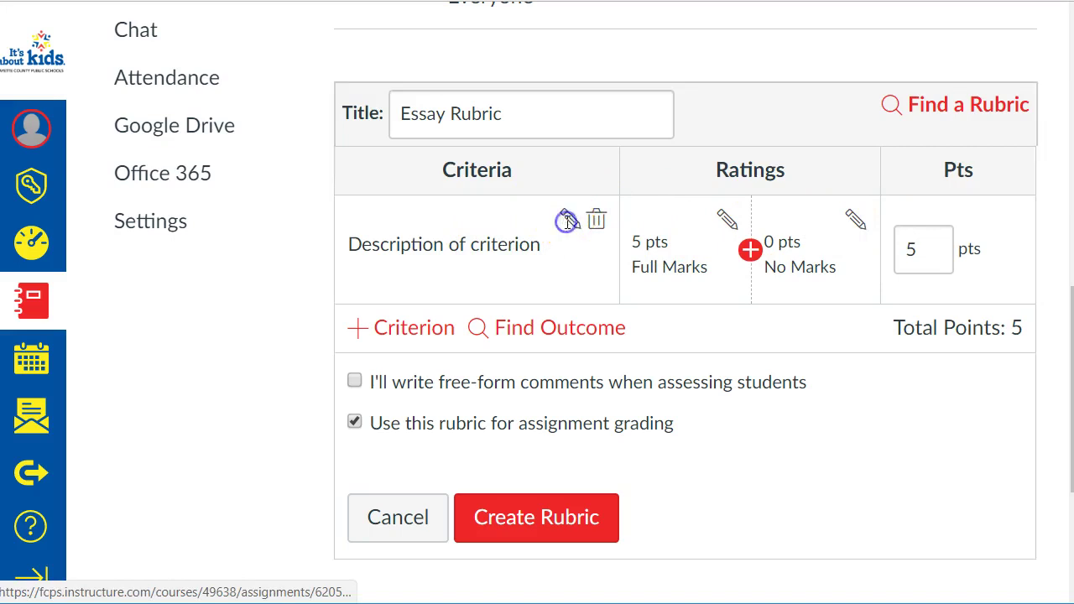
pyautogui.doubleClick(492, 220)
pyautogui.moveTo(491, 221); pyautogui.dragTo(354, 221)
pyautogui.write('Voice')
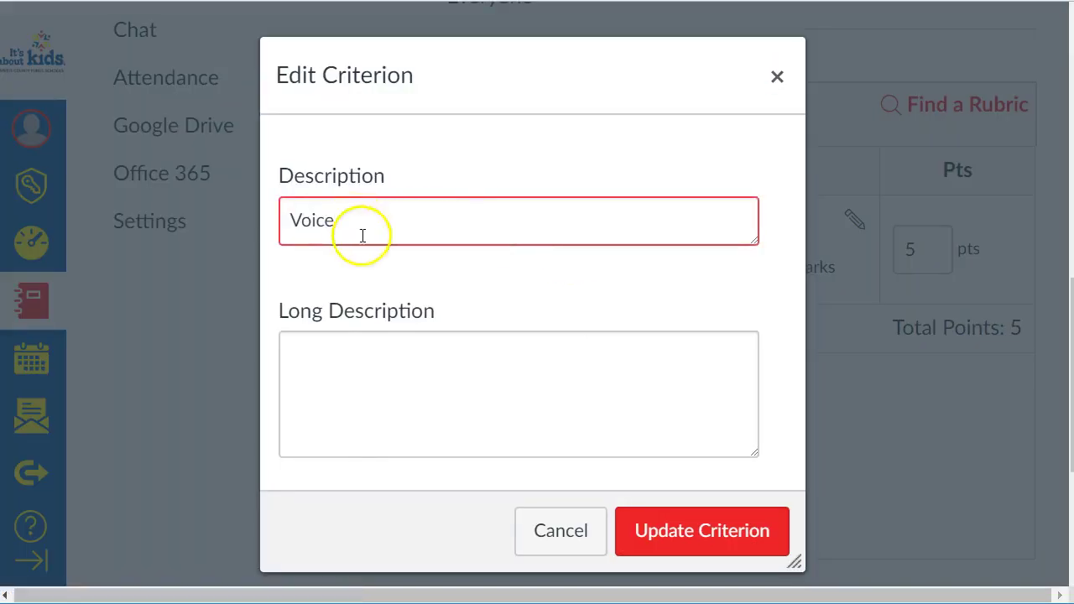
pyautogui.click(411, 359)
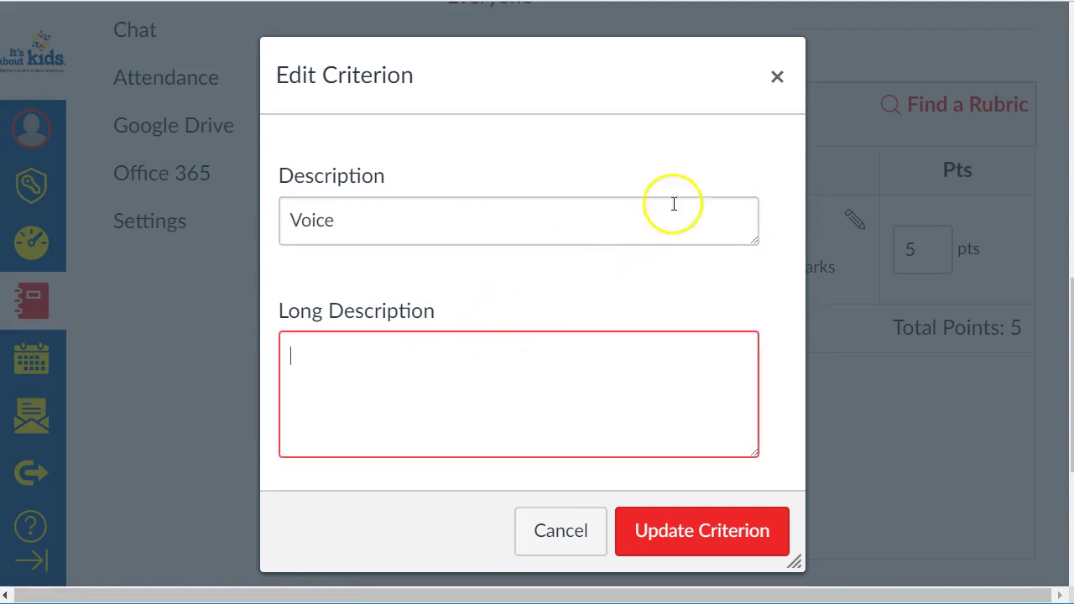
pyautogui.click(678, 530)
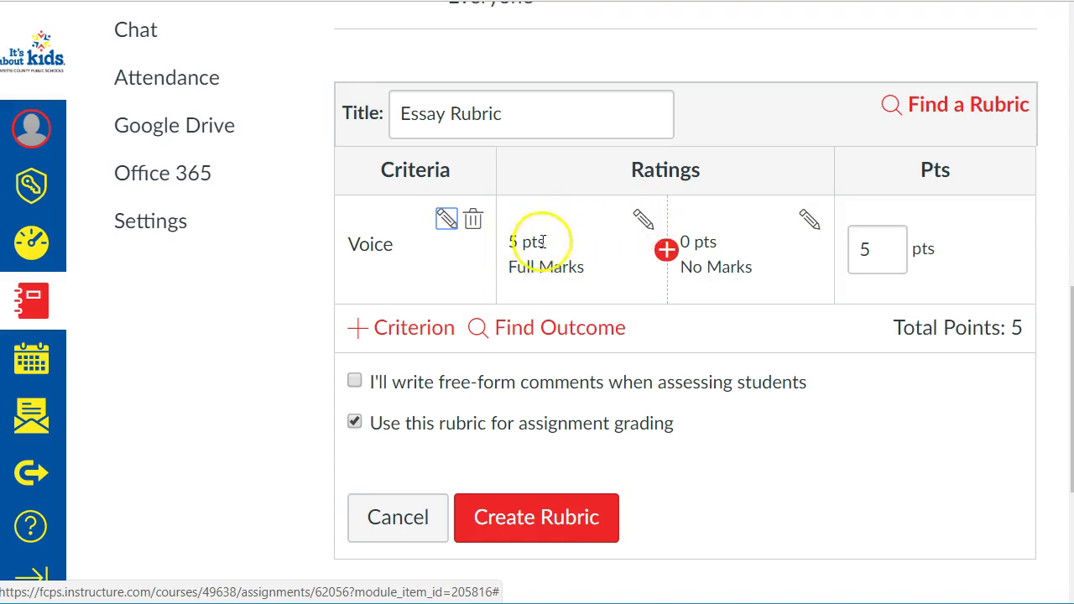
pyautogui.click(641, 220)
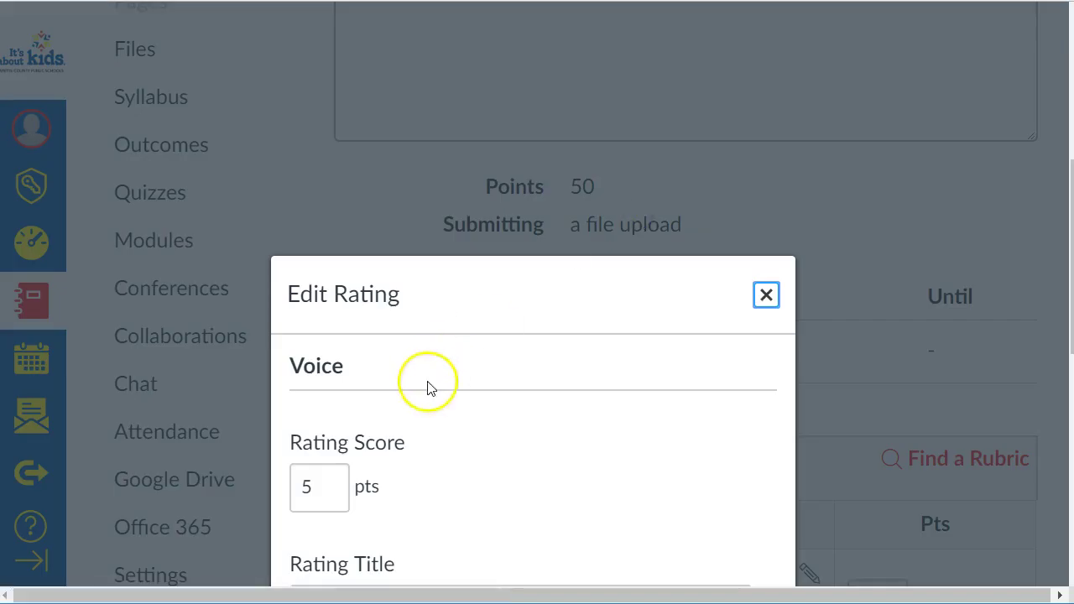
# Retitle the 5-point rating 'Distinguished' with description 'Author never loses focus of audience'
pyautogui.scroll(-4, 496, 427)
pyautogui.moveTo(328, 190); pyautogui.dragTo(300, 188)
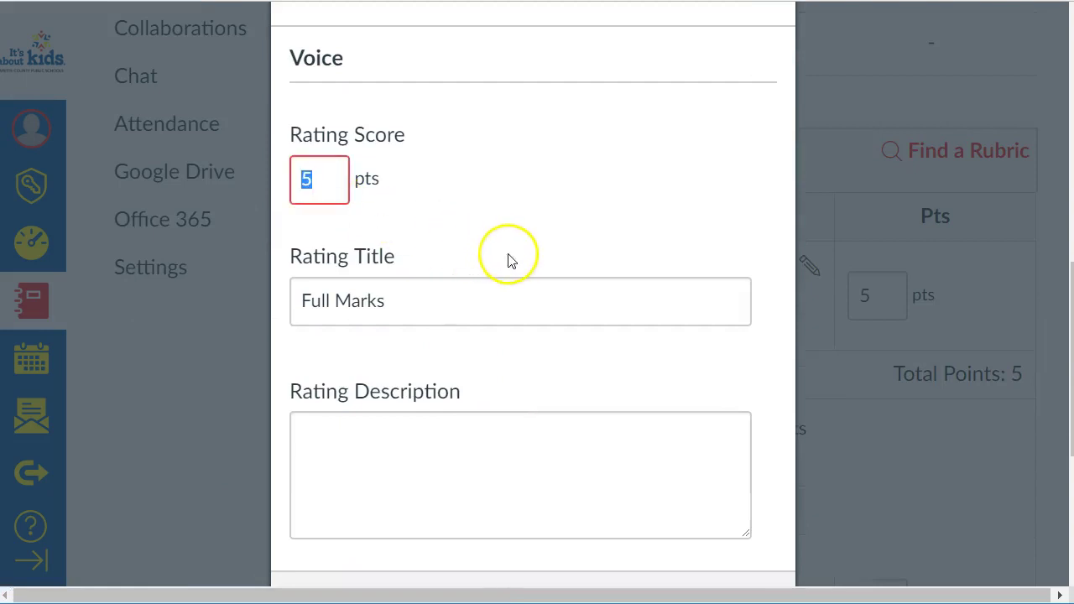
pyautogui.moveTo(495, 302); pyautogui.dragTo(271, 299)
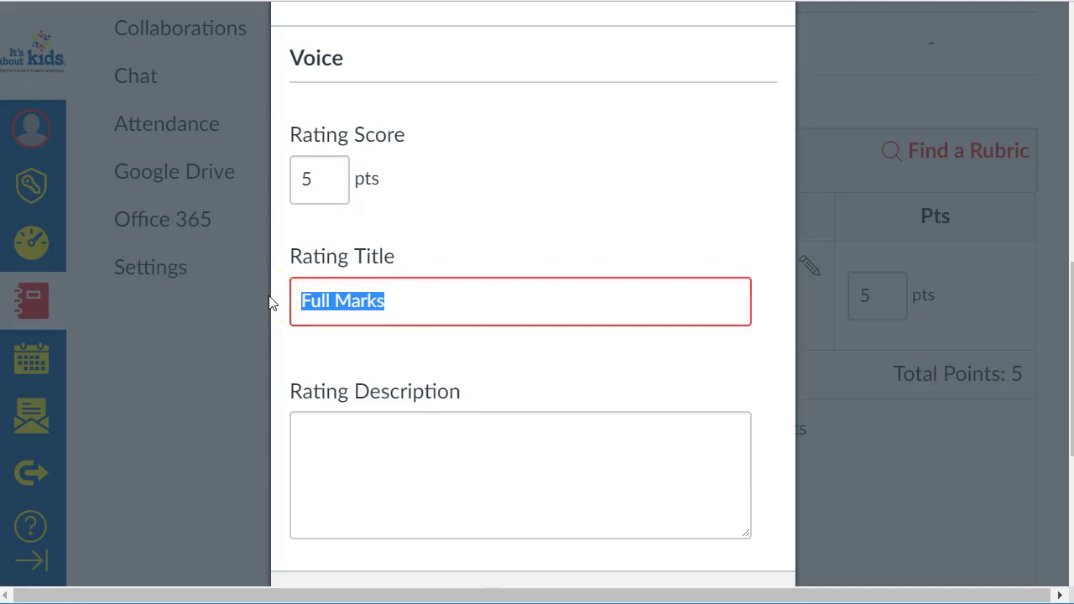
pyautogui.write('Distinguished')
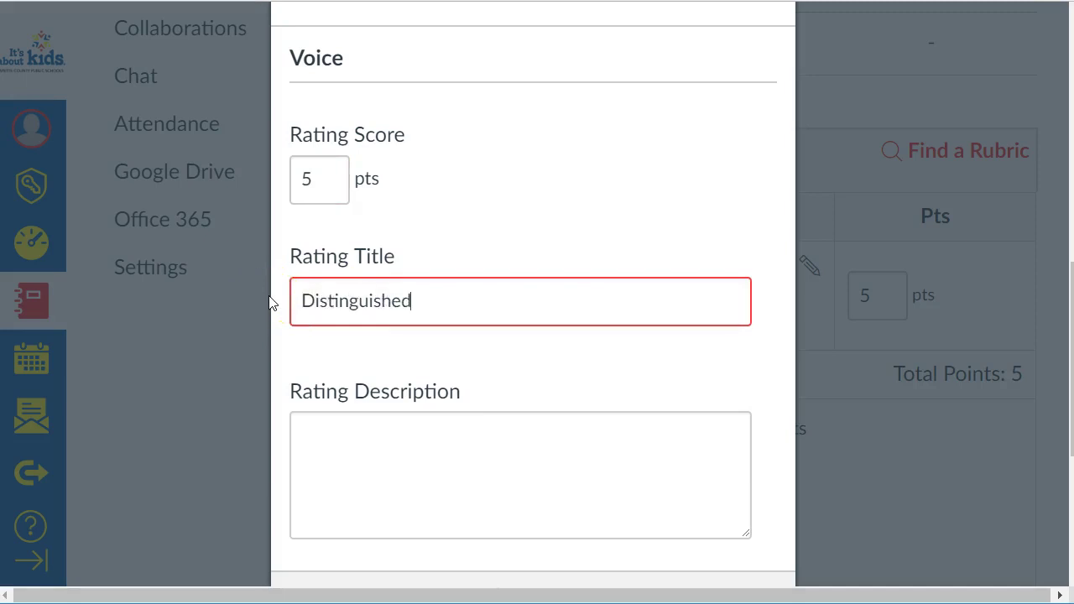
pyautogui.click(352, 444)
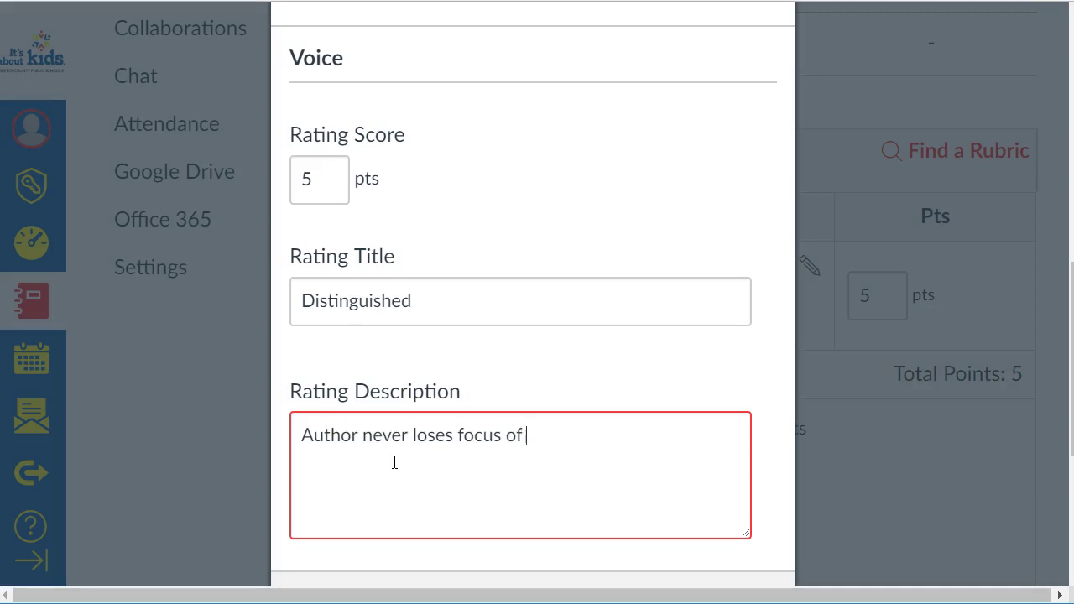
pyautogui.click(743, 190)
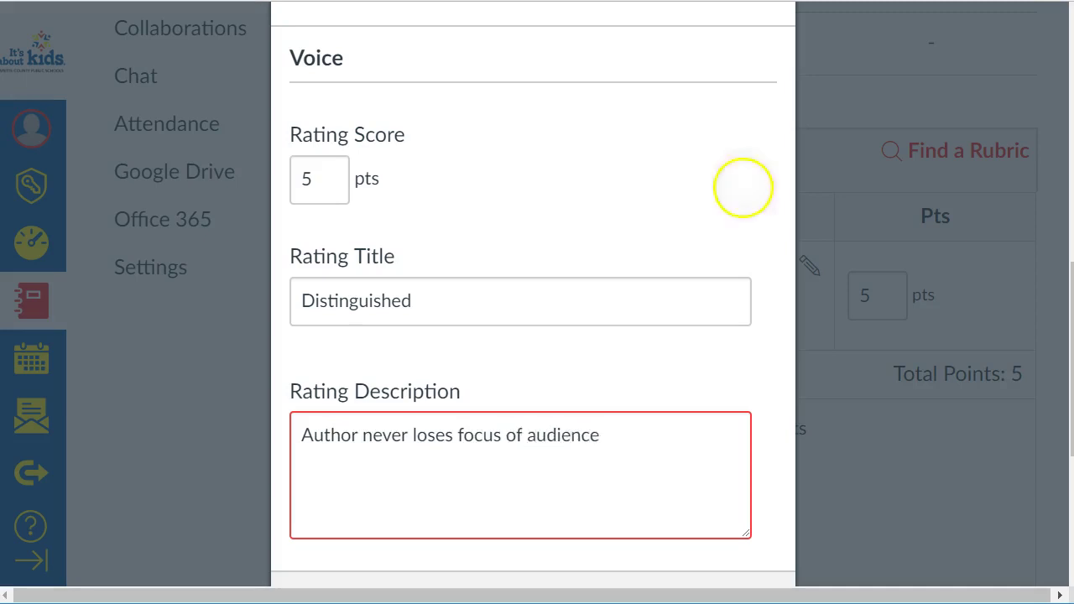
pyautogui.scroll(-2, 592, 350)
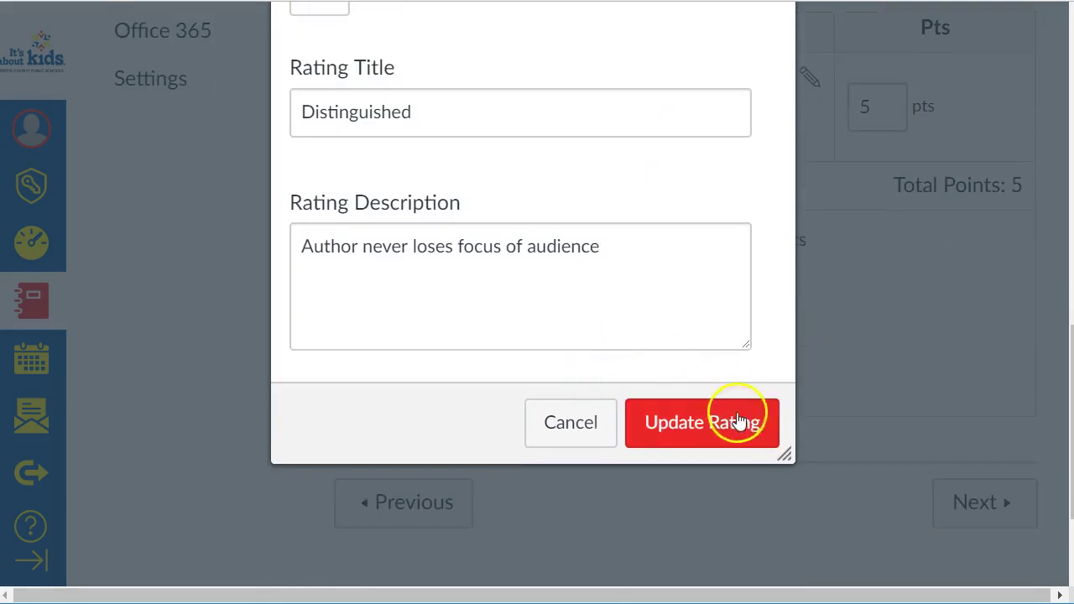
pyautogui.click(724, 423)
pyautogui.scroll(1, 594, 300)
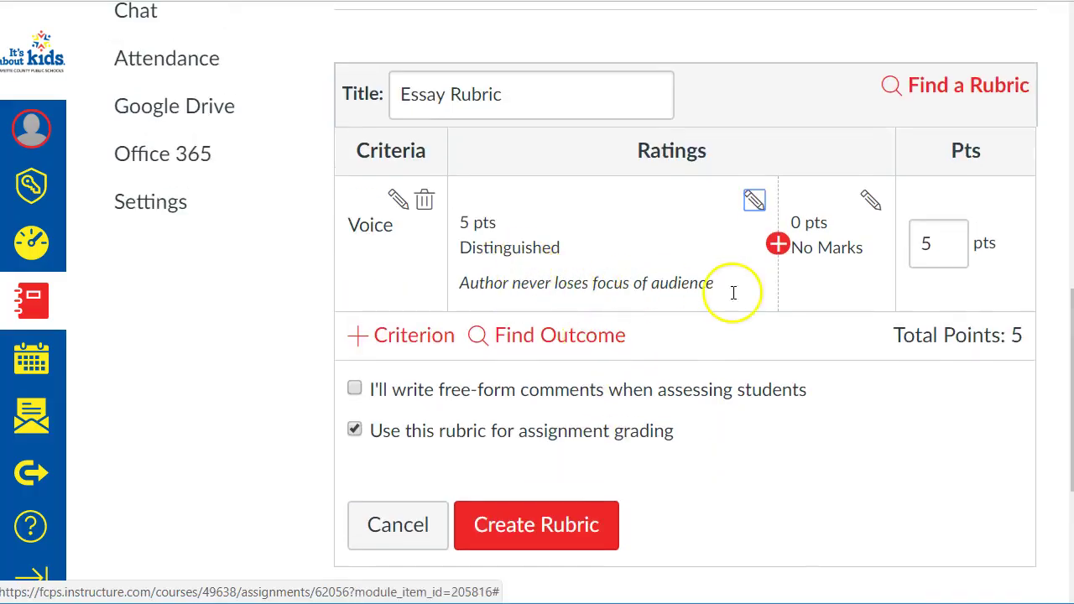
# Add a 3-point 'Proficient' rating to Voice between Distinguished and No Marks
pyautogui.scroll(1, 715, 294)
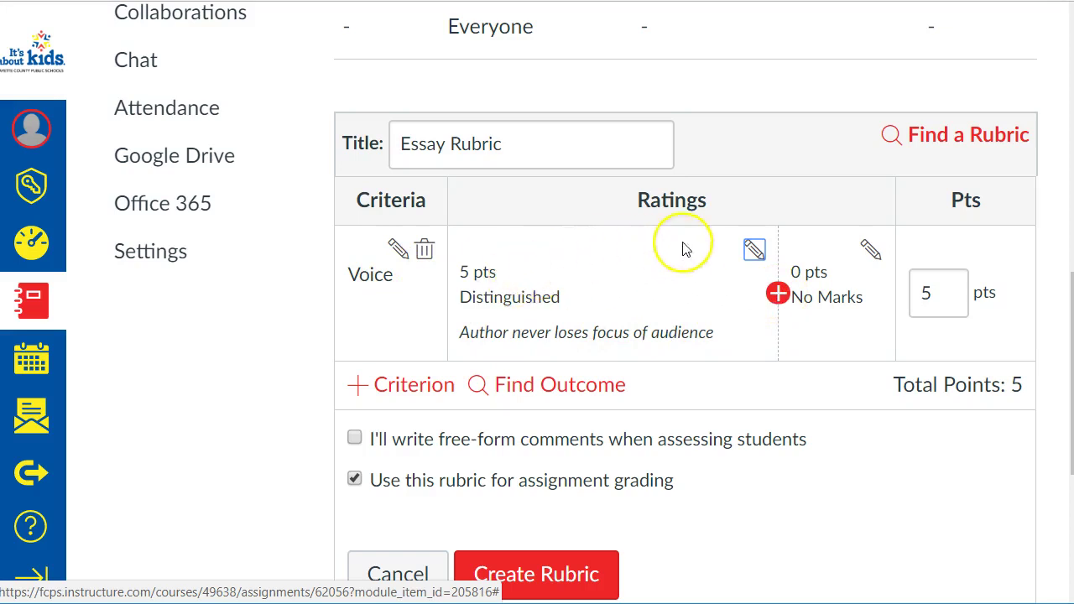
pyautogui.click(779, 297)
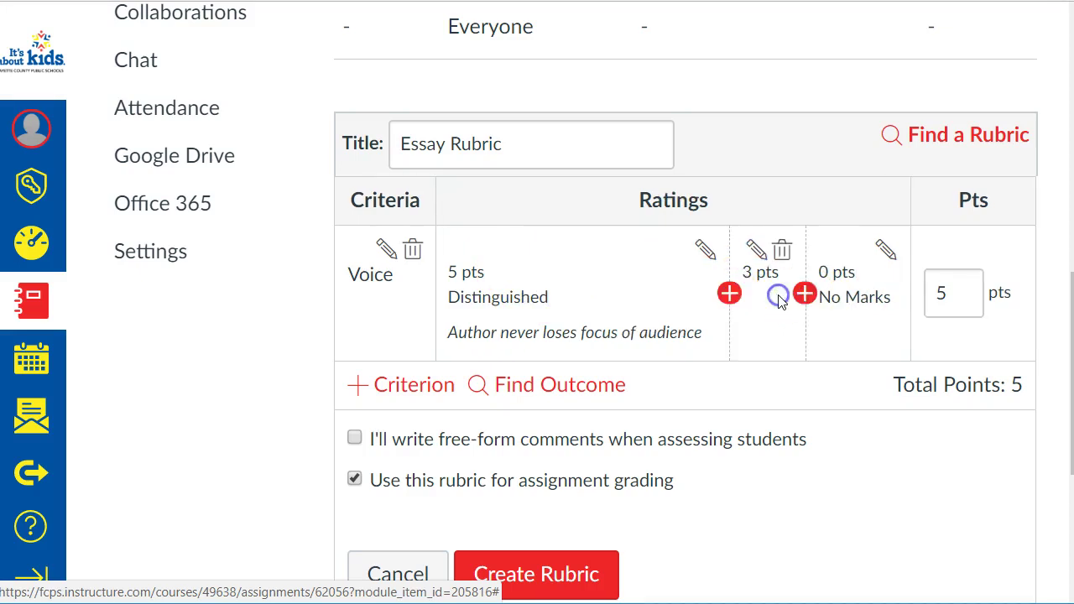
pyautogui.moveTo(317, 219); pyautogui.dragTo(293, 215)
pyautogui.click(110, 581)
pyautogui.click(472, 339)
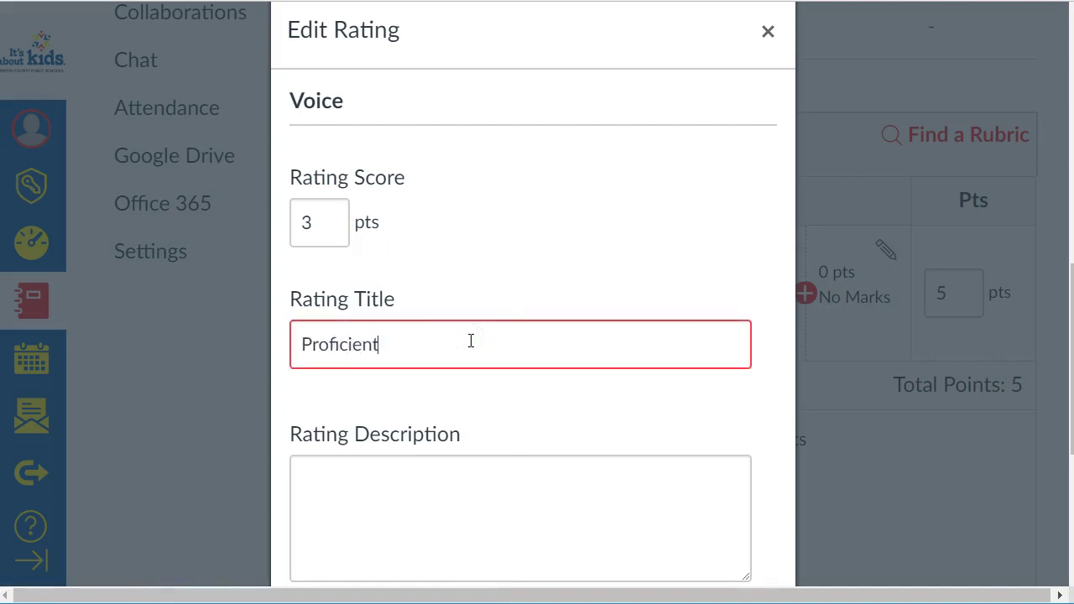
pyautogui.click(465, 512)
pyautogui.scroll(-3, 466, 513)
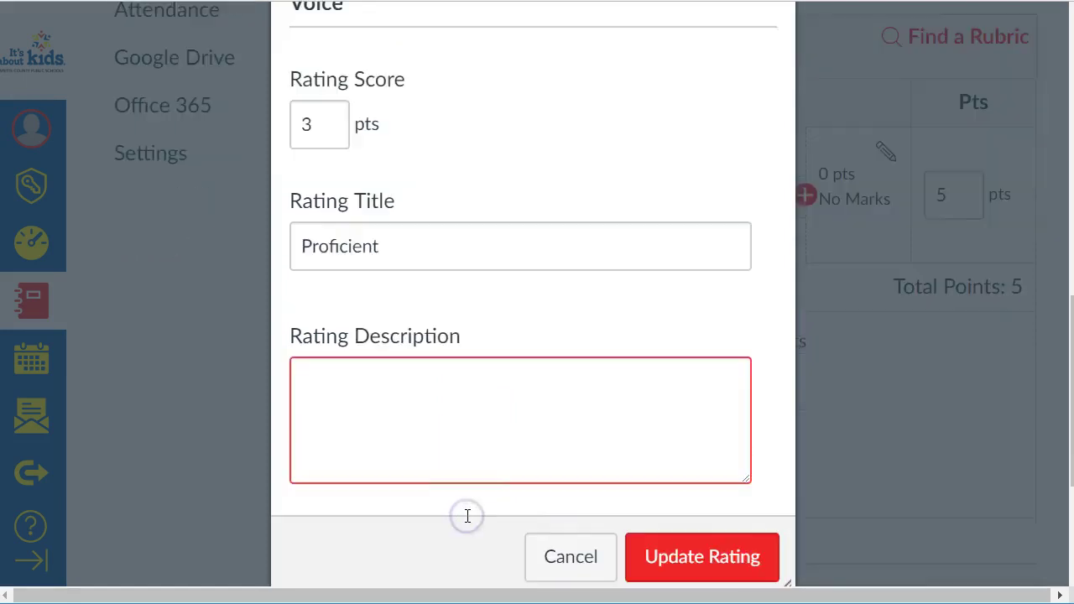
pyautogui.click(747, 371)
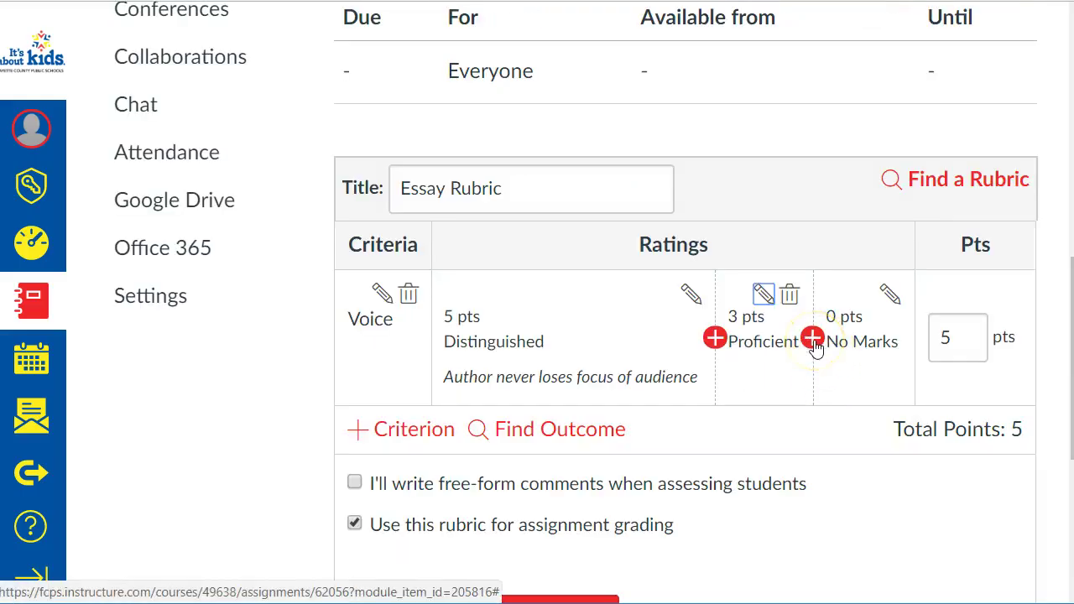
# Add a 2-point 'Apprentic' rating to Voice just before No Marks
pyautogui.click(813, 340)
pyautogui.click(349, 344)
pyautogui.write('Apprentic')
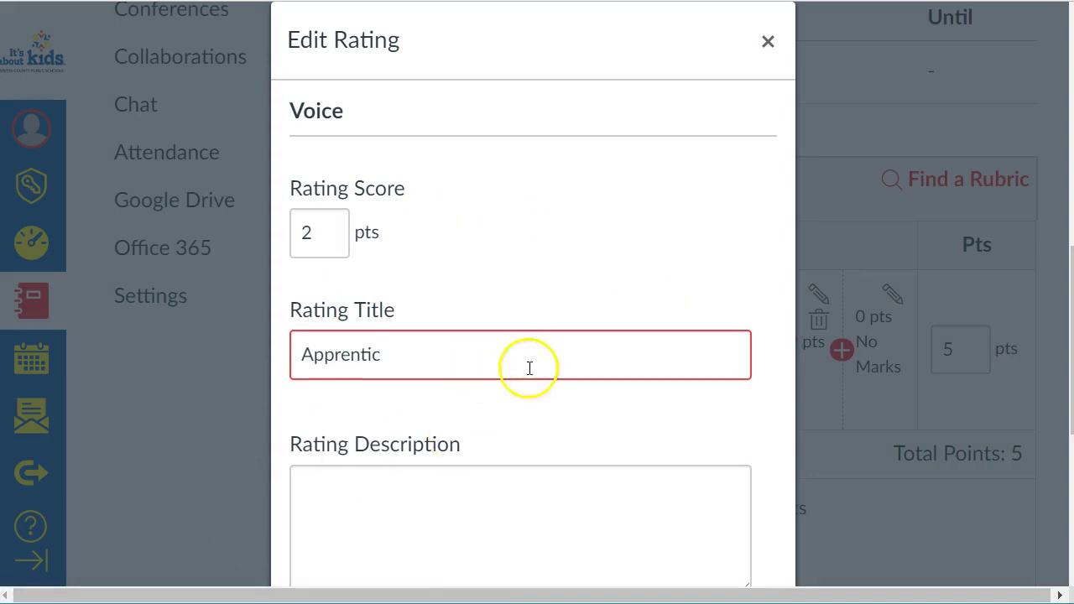
pyautogui.scroll(-1, 604, 438)
pyautogui.scroll(-1, 604, 438)
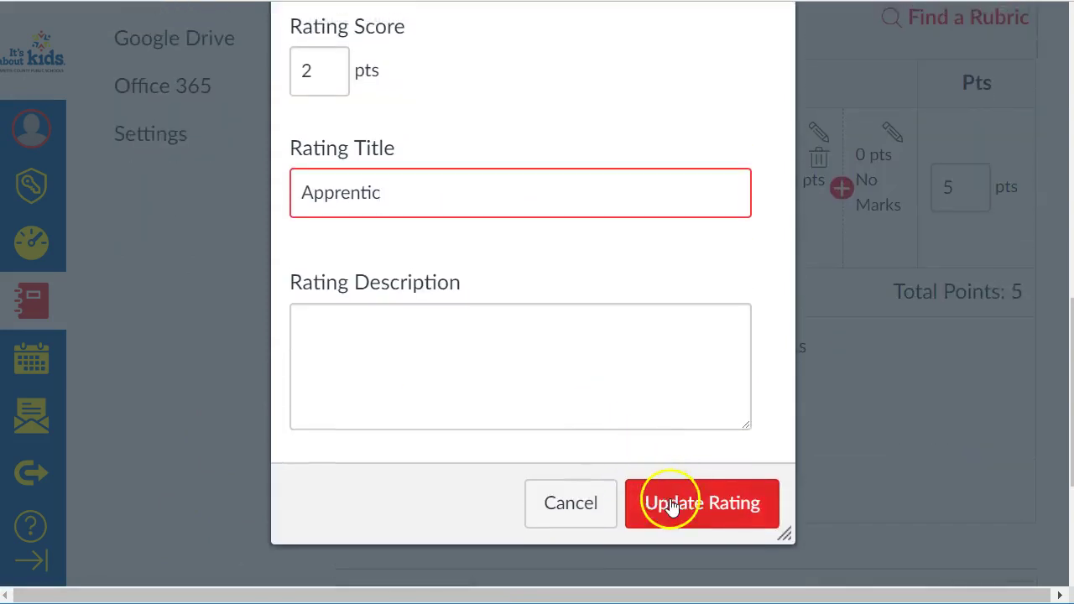
pyautogui.click(668, 505)
pyautogui.scroll(1, 791, 271)
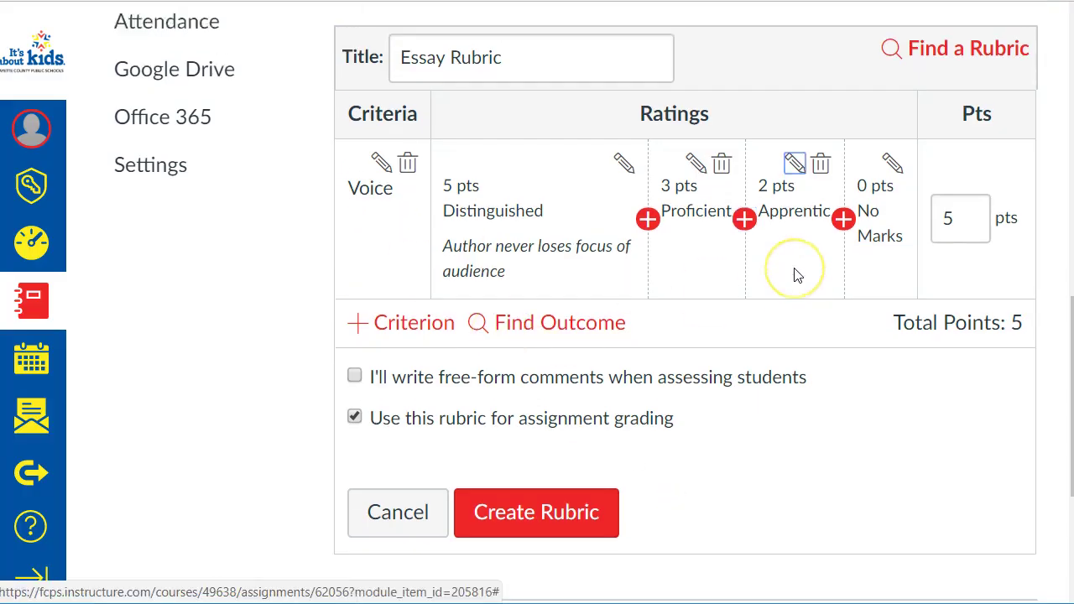
pyautogui.scroll(1, 797, 275)
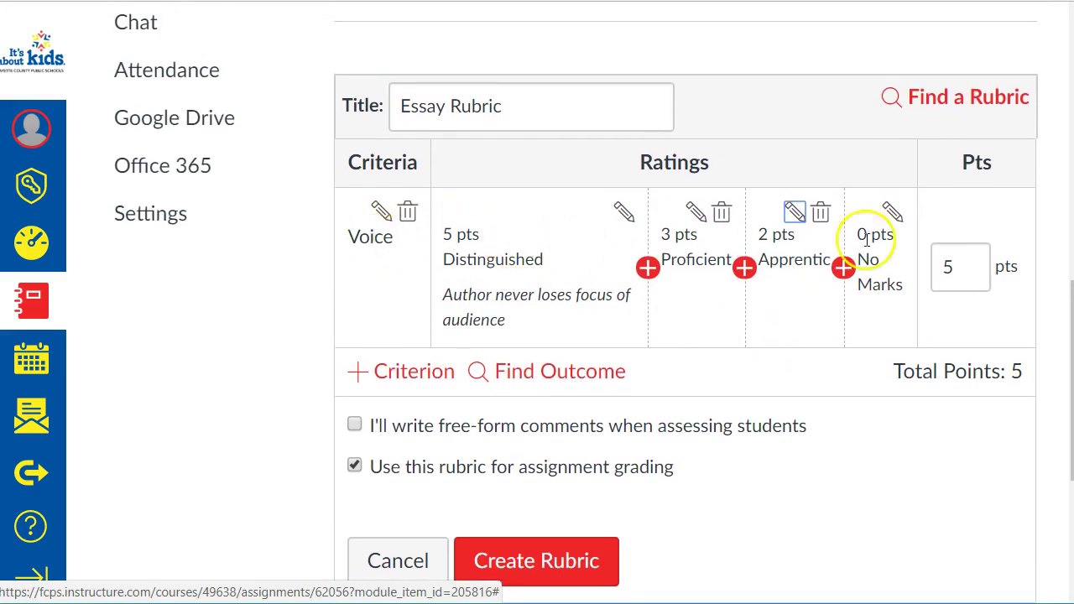
pyautogui.click(404, 374)
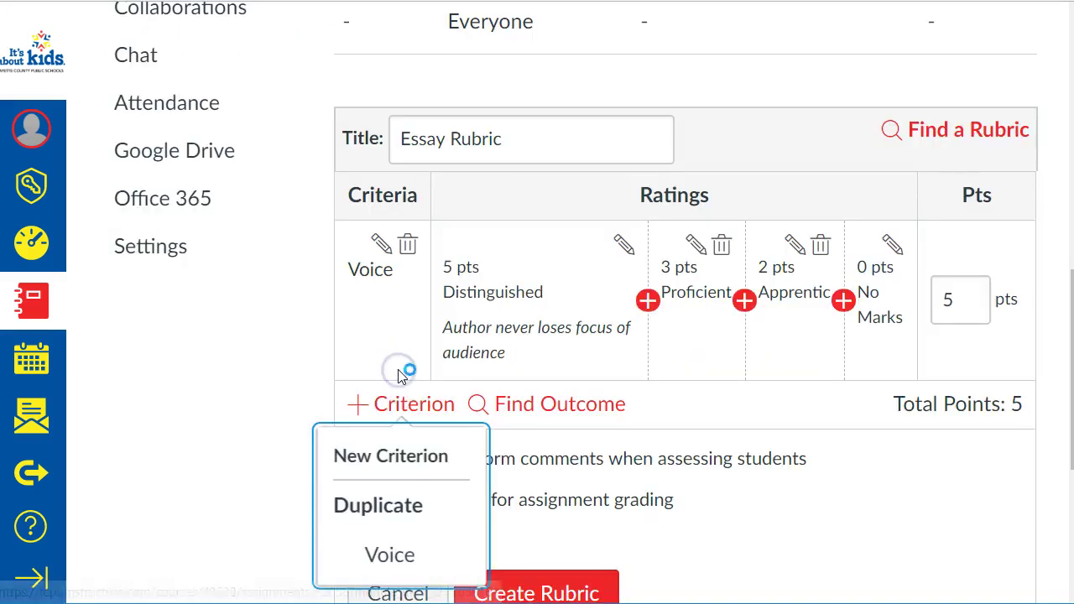
# Duplicate the Voice criterion and rename the copy 'Grammar', keeping its four ratings
pyautogui.click(398, 502)
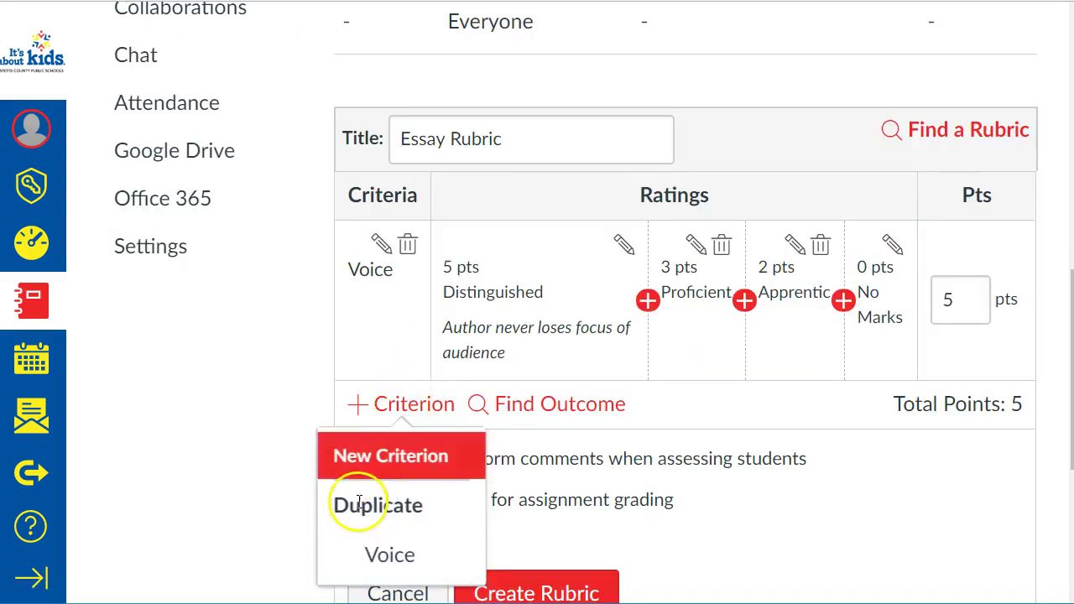
pyautogui.click(400, 559)
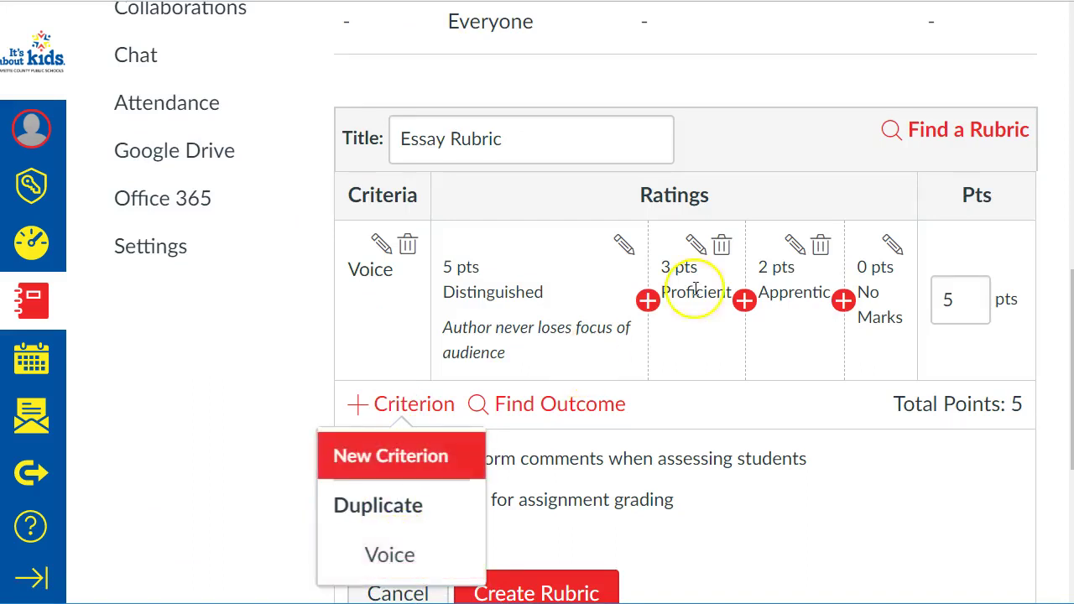
pyautogui.click(389, 556)
pyautogui.doubleClick(366, 276)
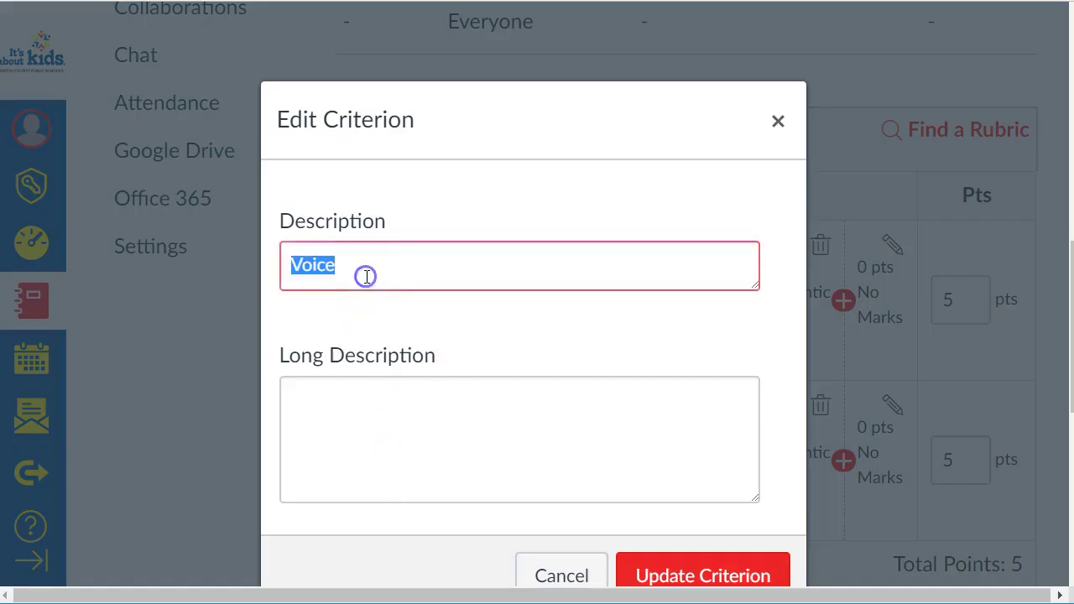
pyautogui.write('Aud')
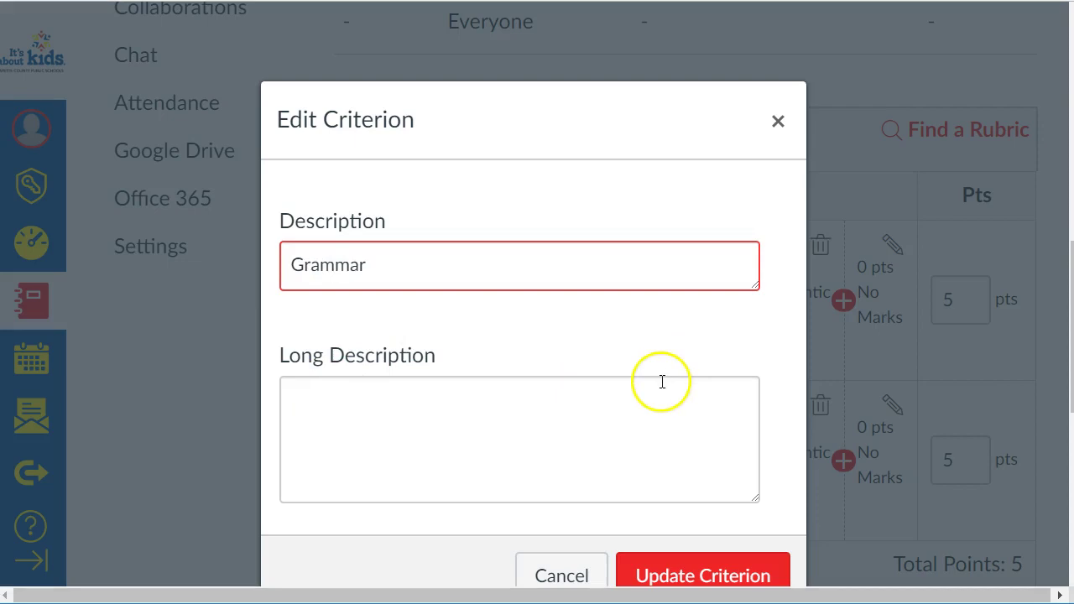
pyautogui.click(684, 578)
pyautogui.scroll(-3, 679, 525)
pyautogui.click(579, 386)
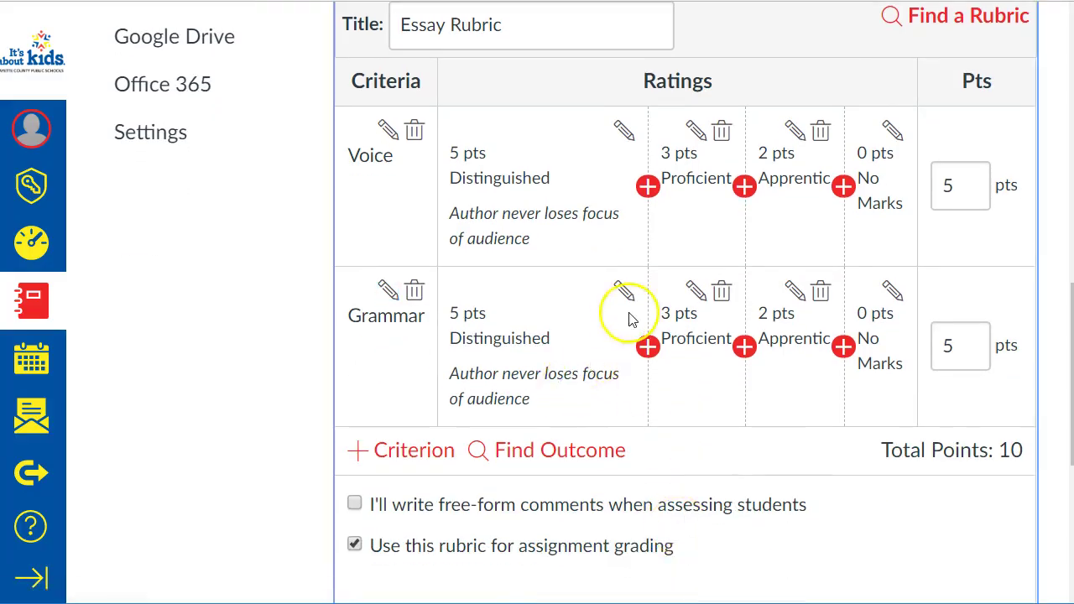
pyautogui.moveTo(445, 376); pyautogui.dragTo(539, 399)
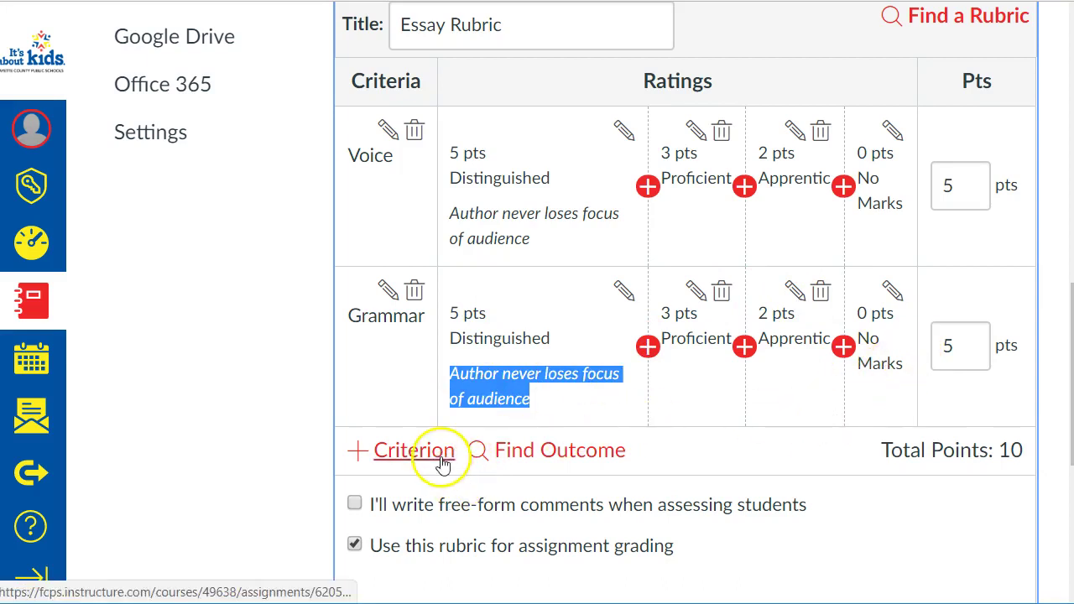
pyautogui.scroll(-1, 245, 447)
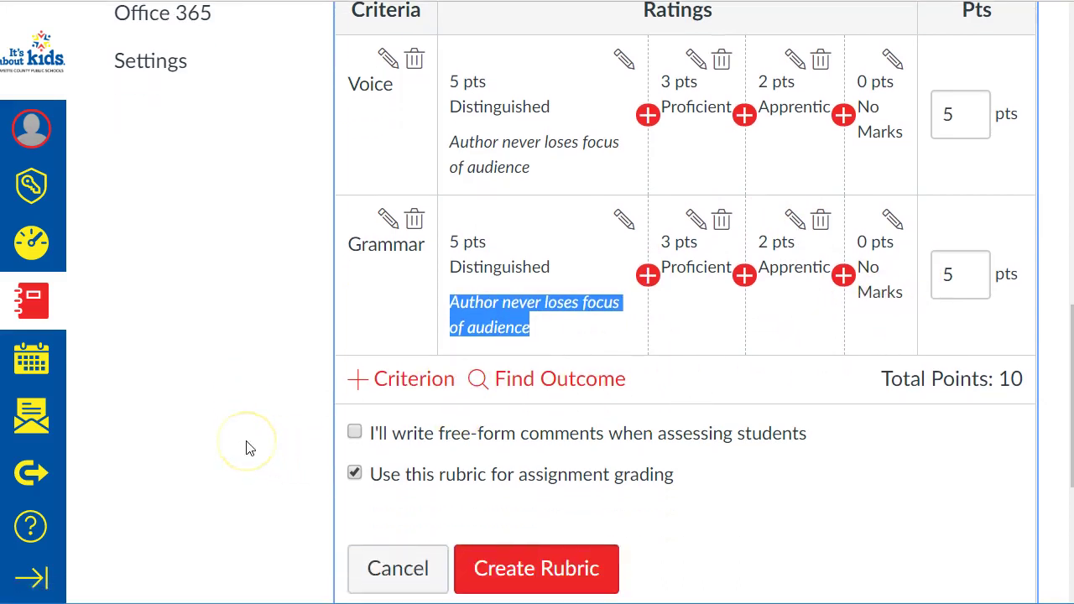
# Duplicate an existing criterion and rename the copy 'Tone', keeping its four ratings
pyautogui.click(405, 385)
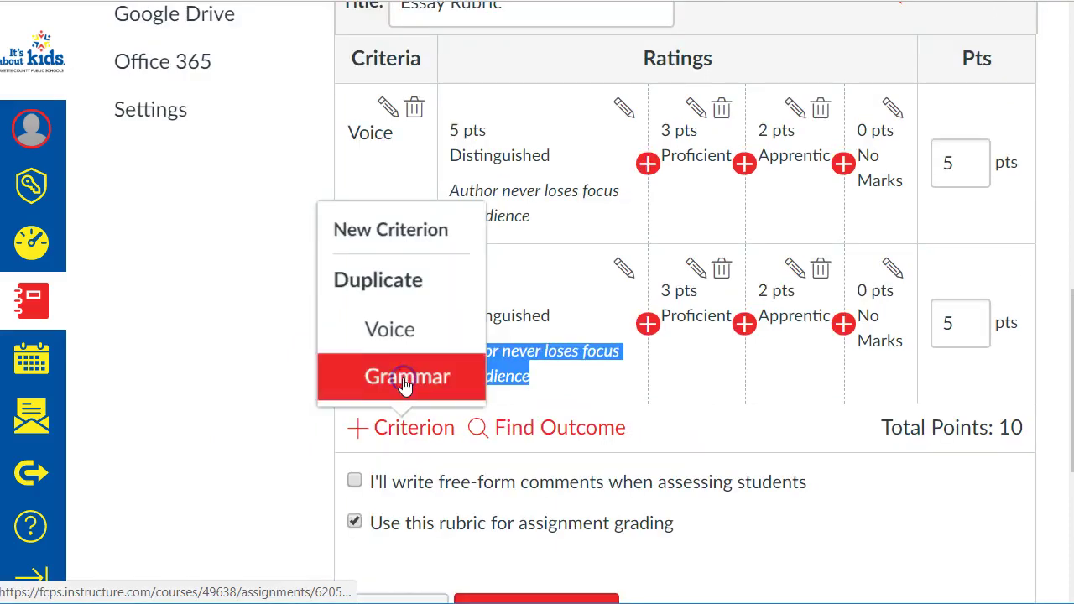
pyautogui.click(390, 351)
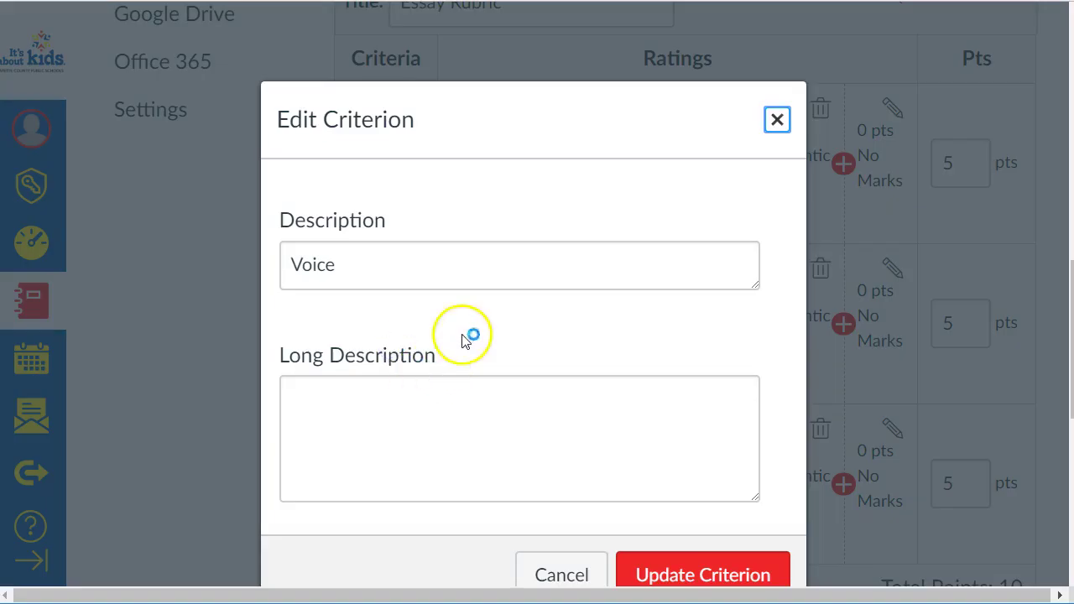
pyautogui.doubleClick(393, 246)
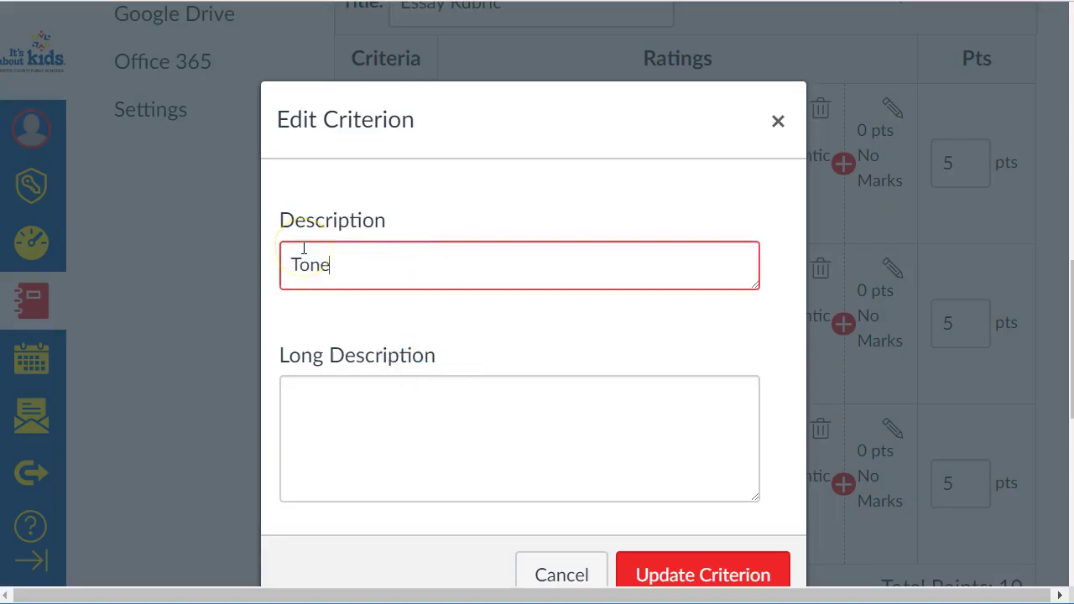
pyautogui.click(658, 571)
pyautogui.scroll(-1, 185, 403)
pyautogui.scroll(-2, 184, 402)
pyautogui.scroll(1, 184, 403)
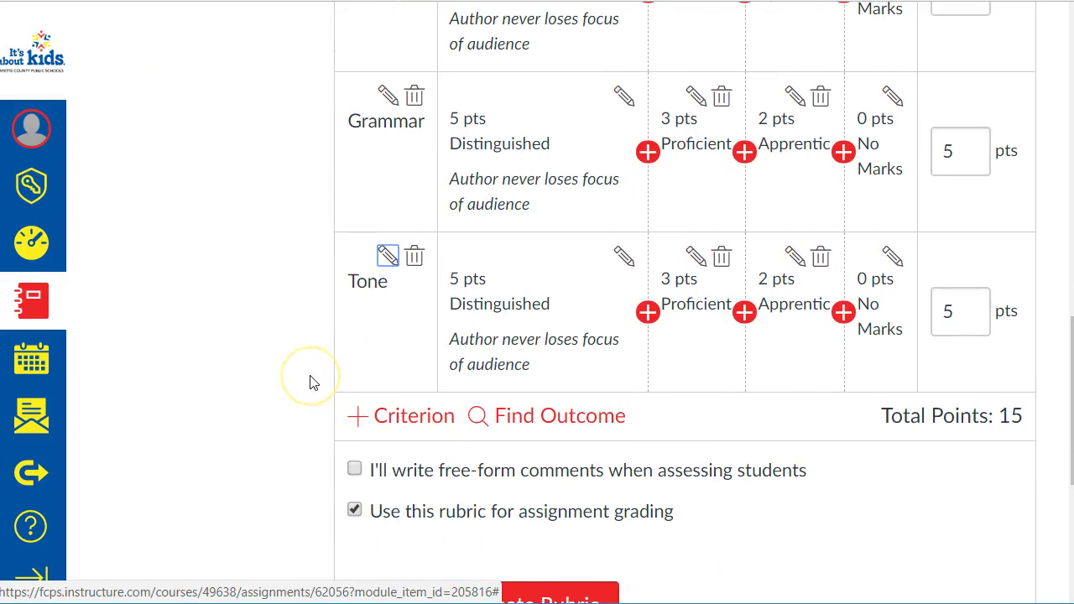
pyautogui.scroll(3, 297, 362)
pyautogui.scroll(-1, 304, 566)
pyautogui.scroll(-3, 252, 336)
pyautogui.scroll(-2, 820, 403)
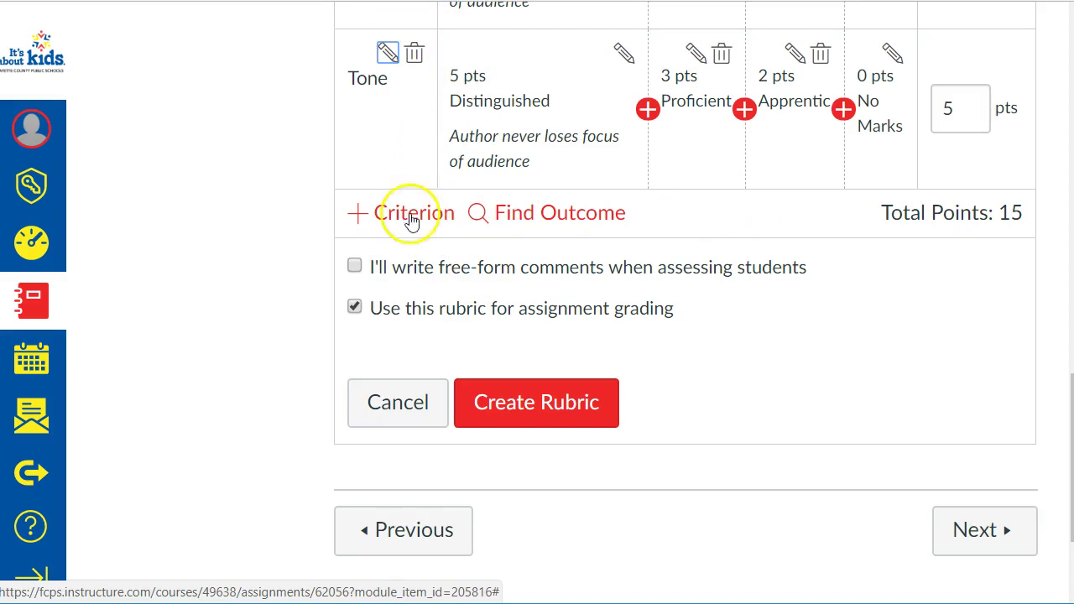
# Create the Essay Rubric and change the assignment's points from 50 to 15
pyautogui.click(518, 411)
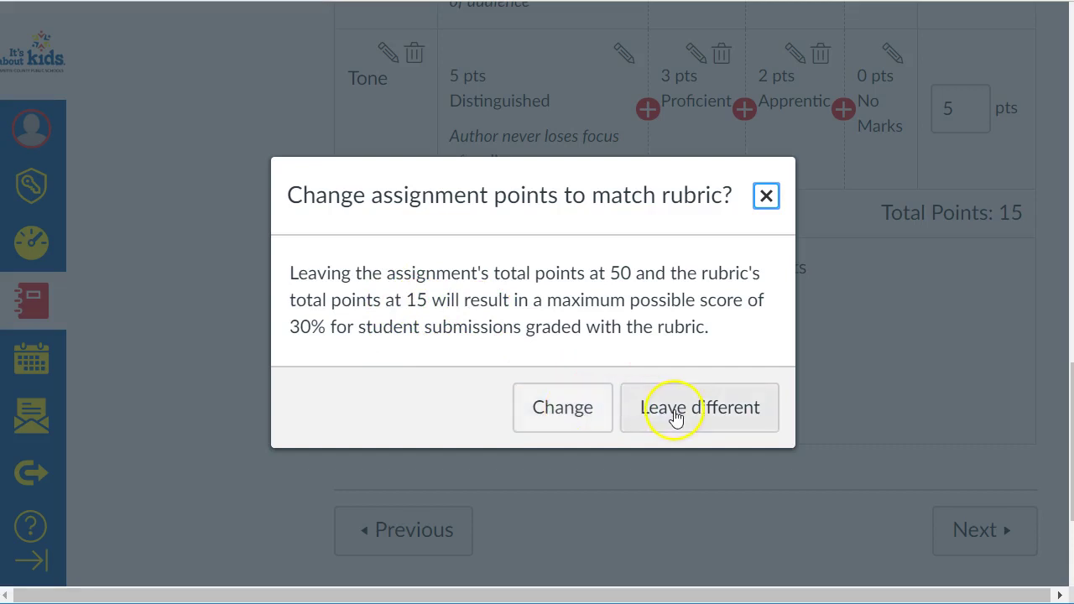
pyautogui.click(583, 409)
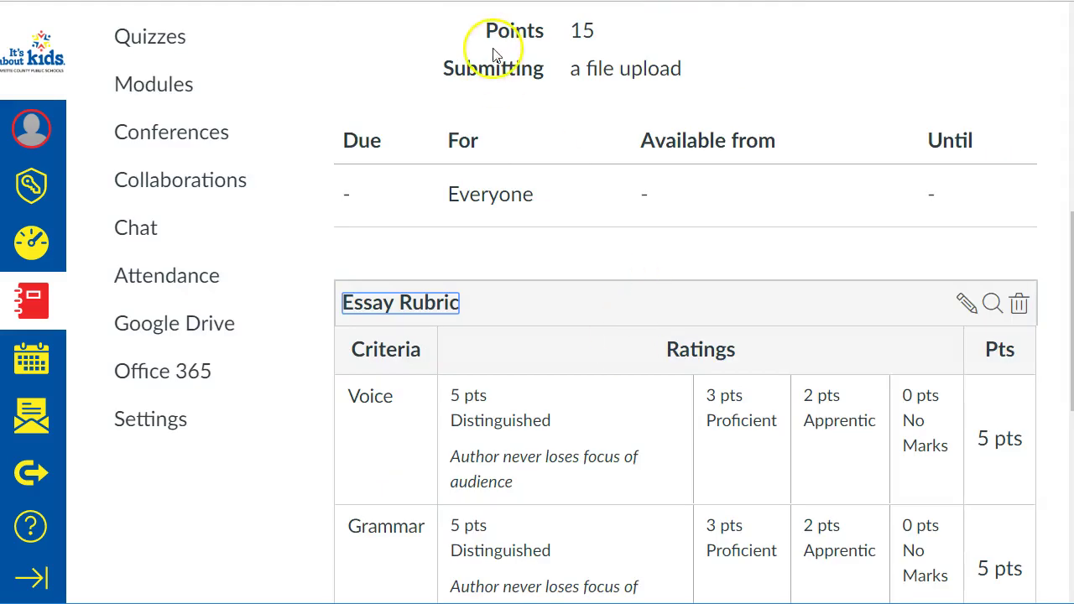
pyautogui.click(581, 29)
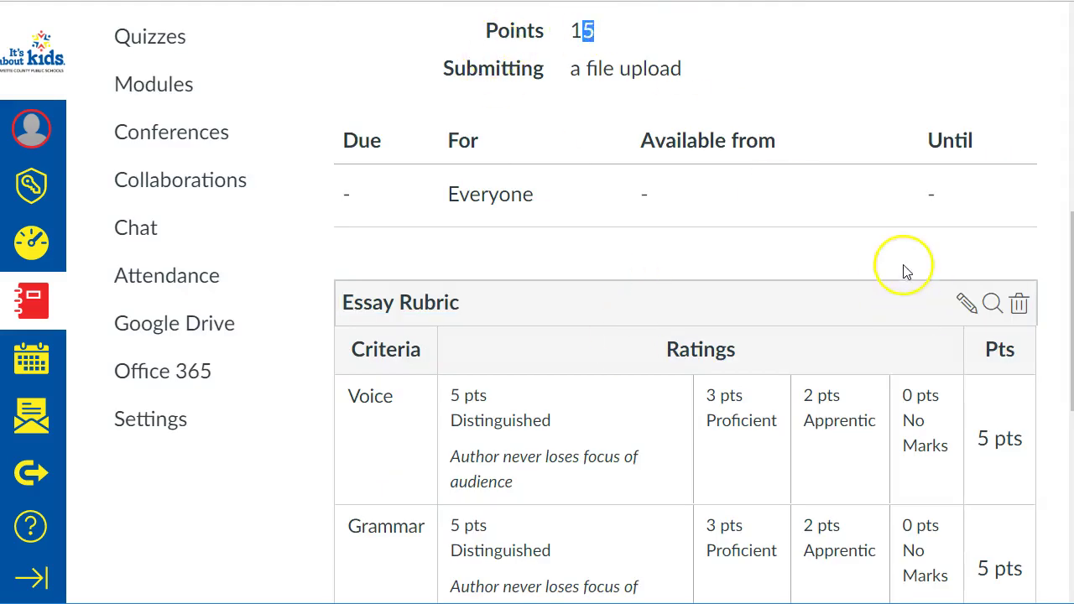
pyautogui.scroll(-3, 863, 338)
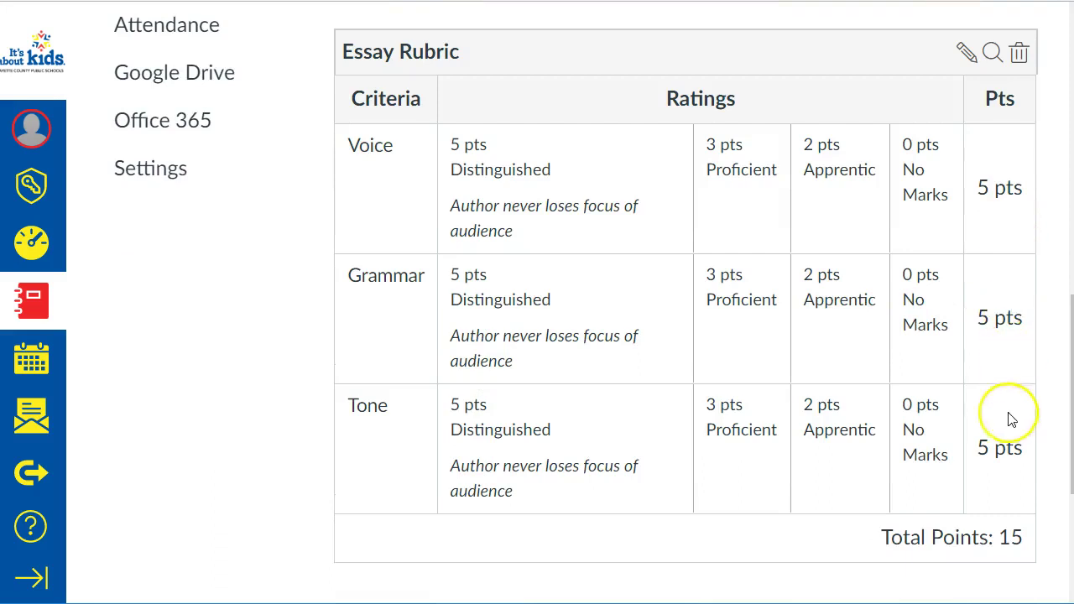
pyautogui.scroll(-2, 749, 438)
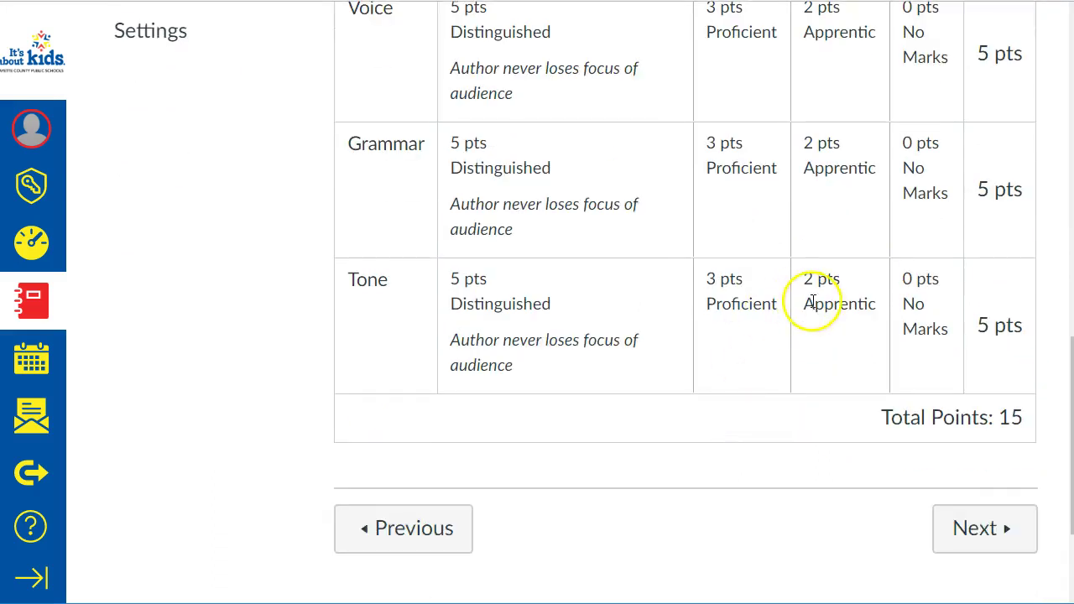
pyautogui.scroll(4, 813, 303)
pyautogui.scroll(8, 812, 302)
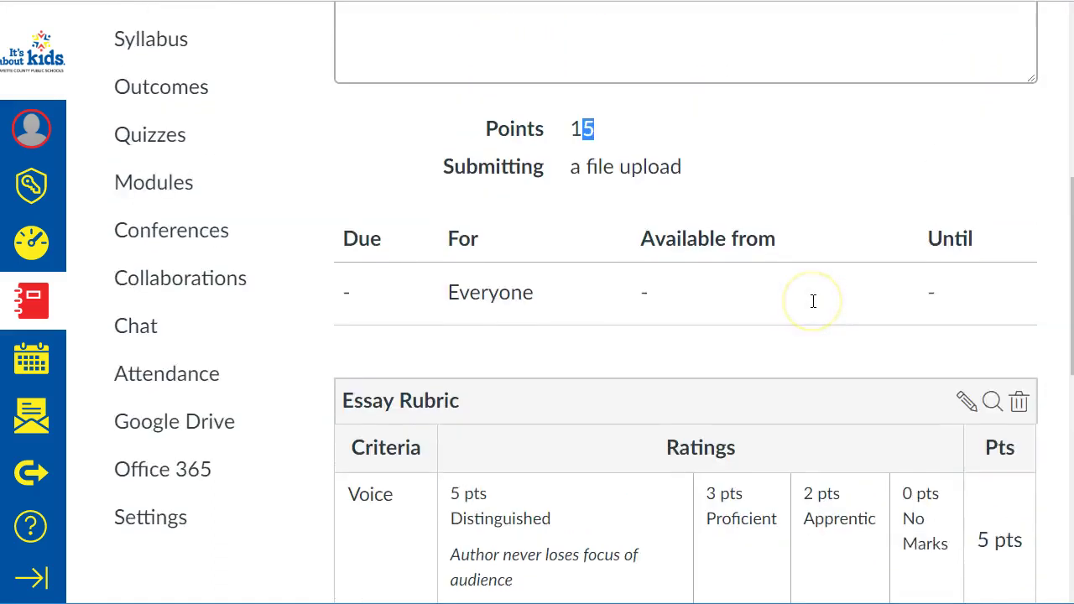
pyautogui.scroll(-5, 813, 307)
pyautogui.scroll(-5, 812, 309)
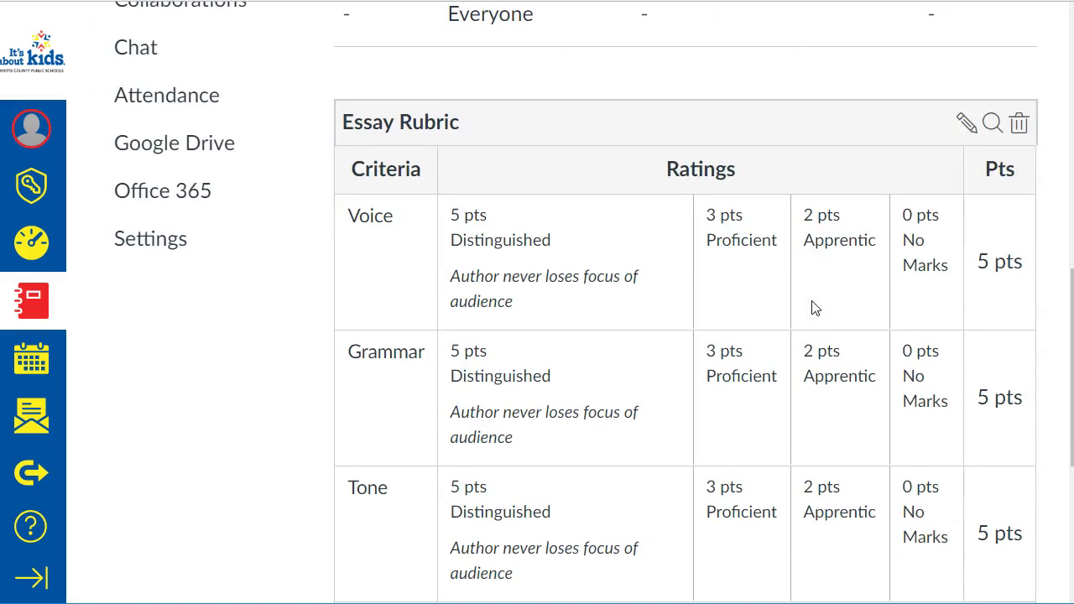
pyautogui.scroll(-3, 755, 364)
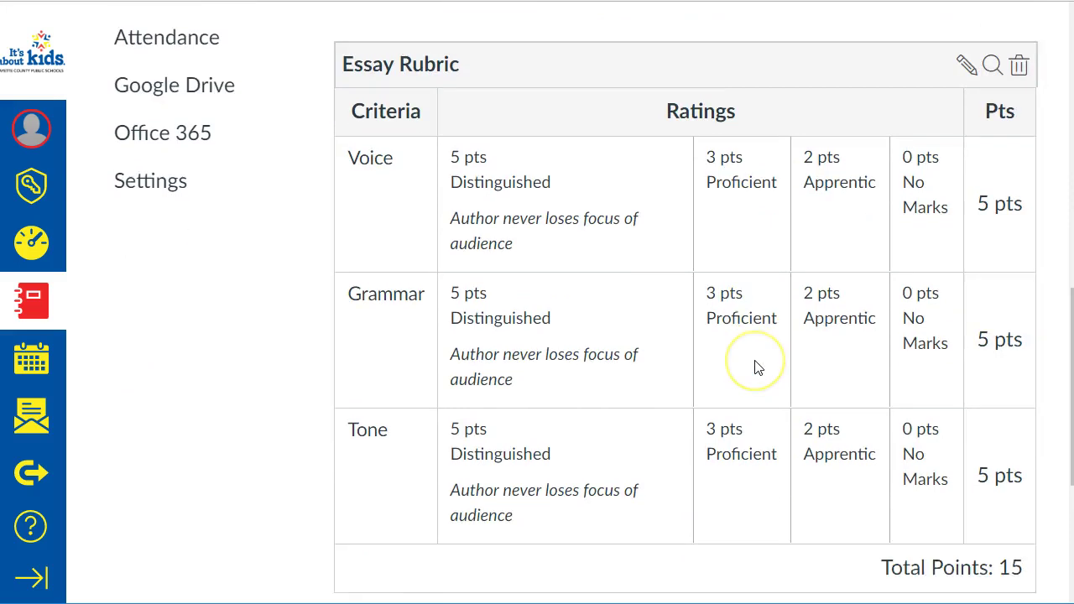
pyautogui.scroll(1, 758, 368)
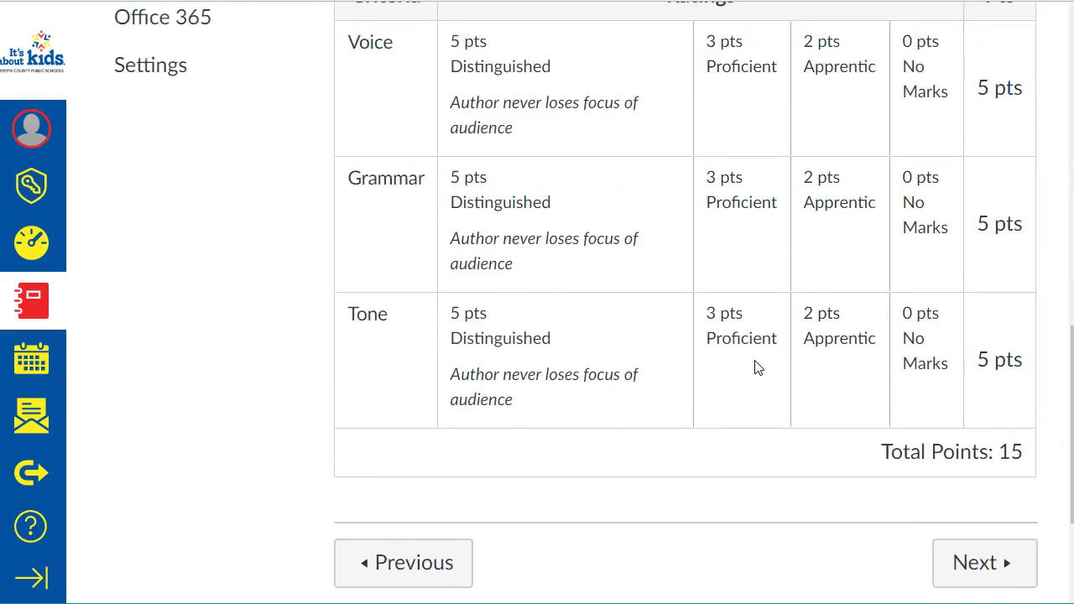
pyautogui.scroll(1, 814, 339)
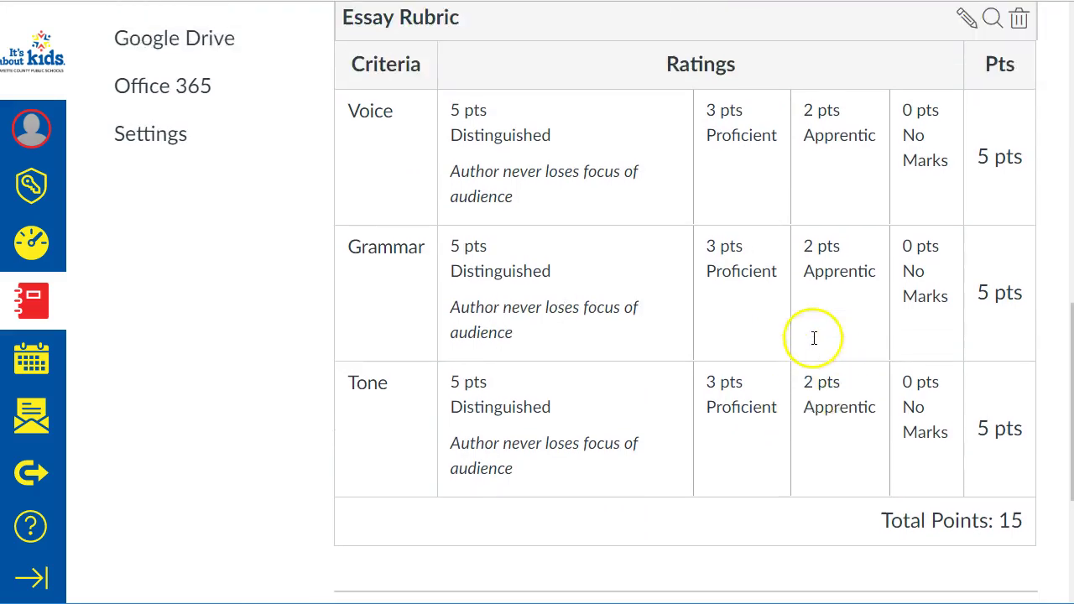